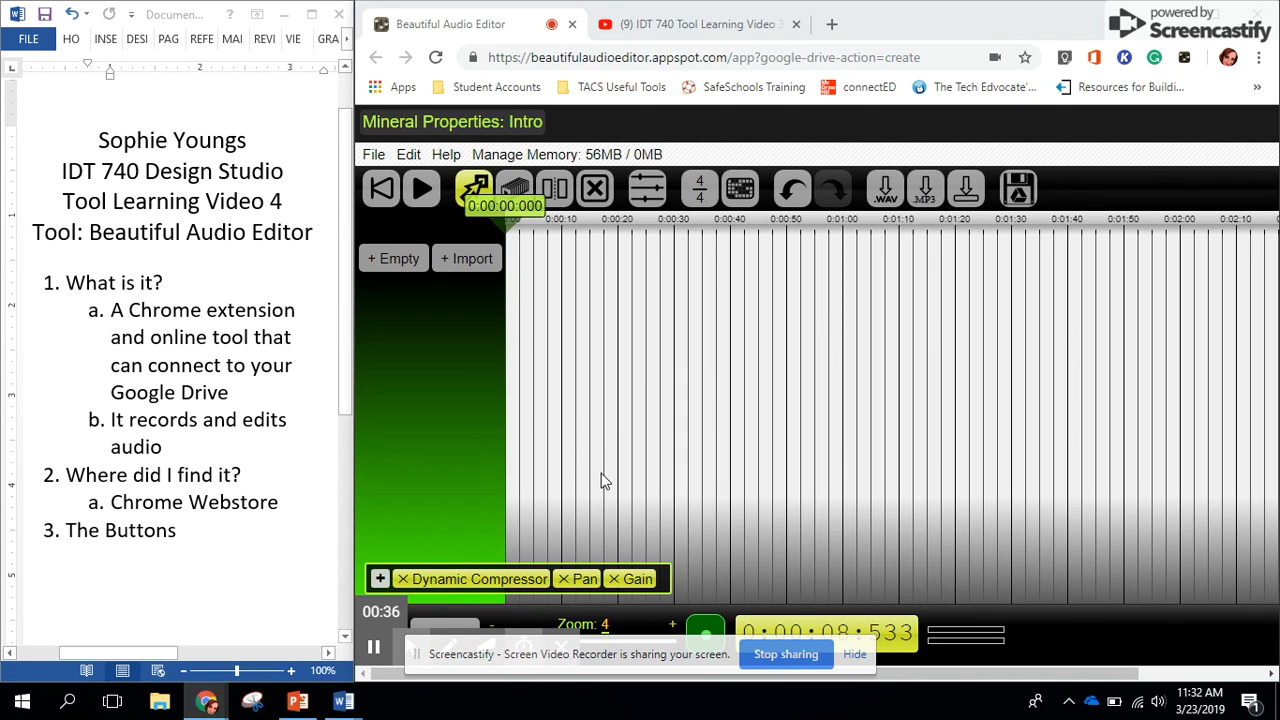
mouse_move(343, 701)
left_click(410, 655)
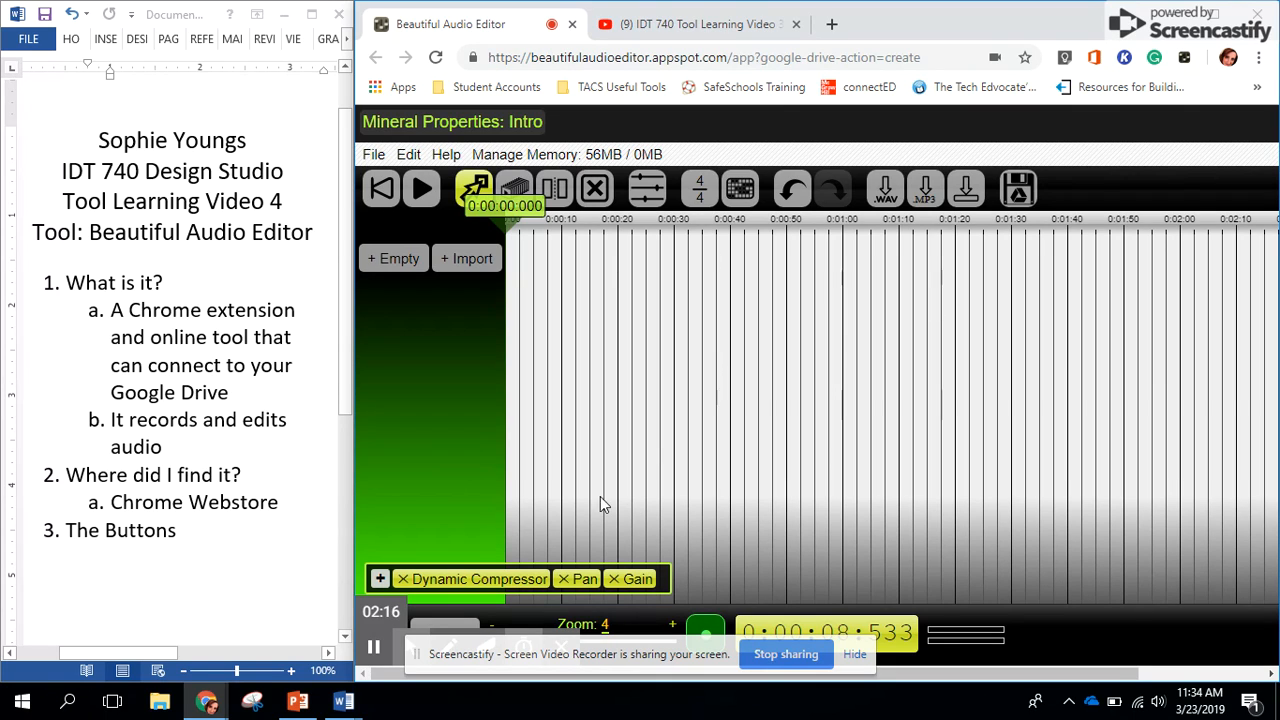
Switch to the other Chrome window and show the Mineral ER Video Scripts document
left_click(208, 704)
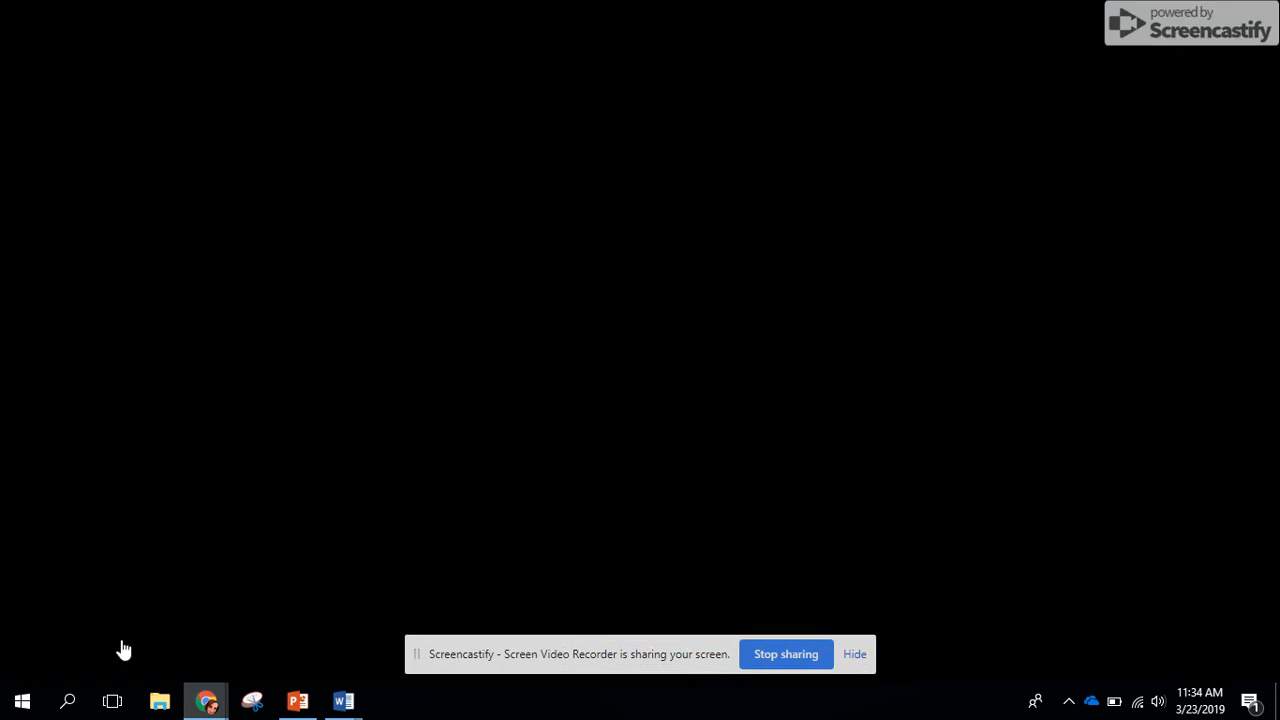
left_click(120, 649)
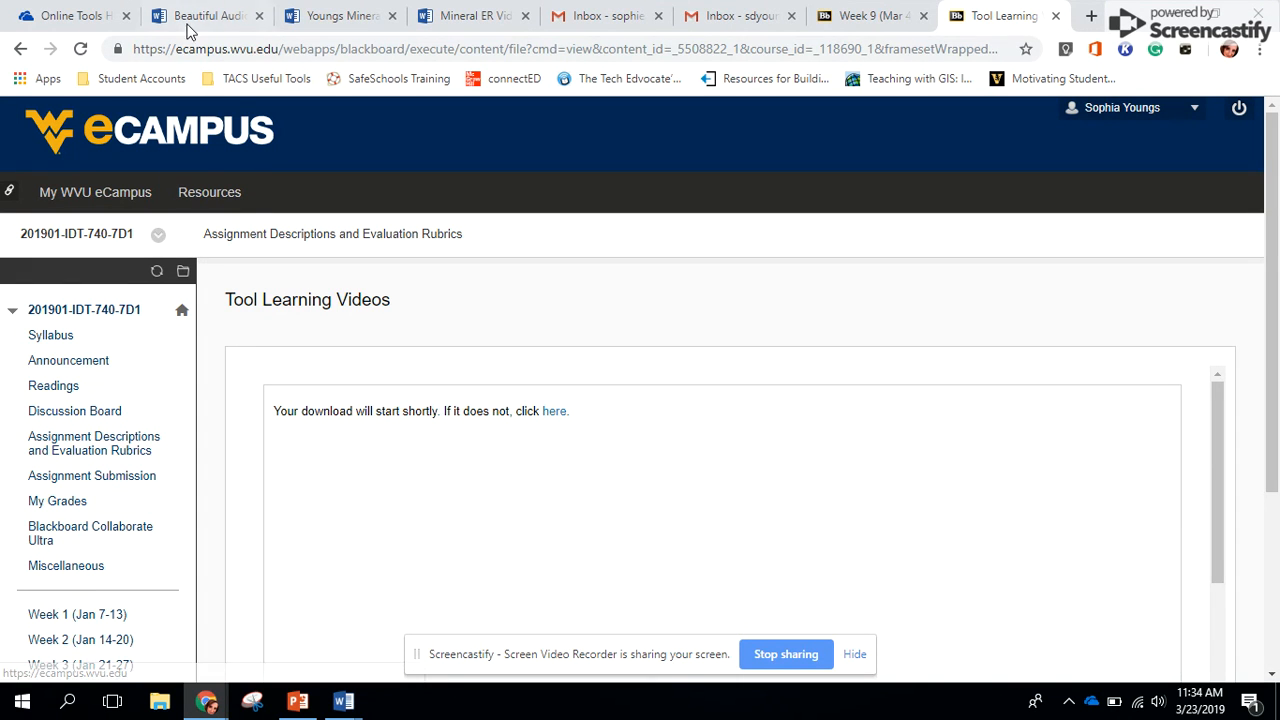
left_click(466, 26)
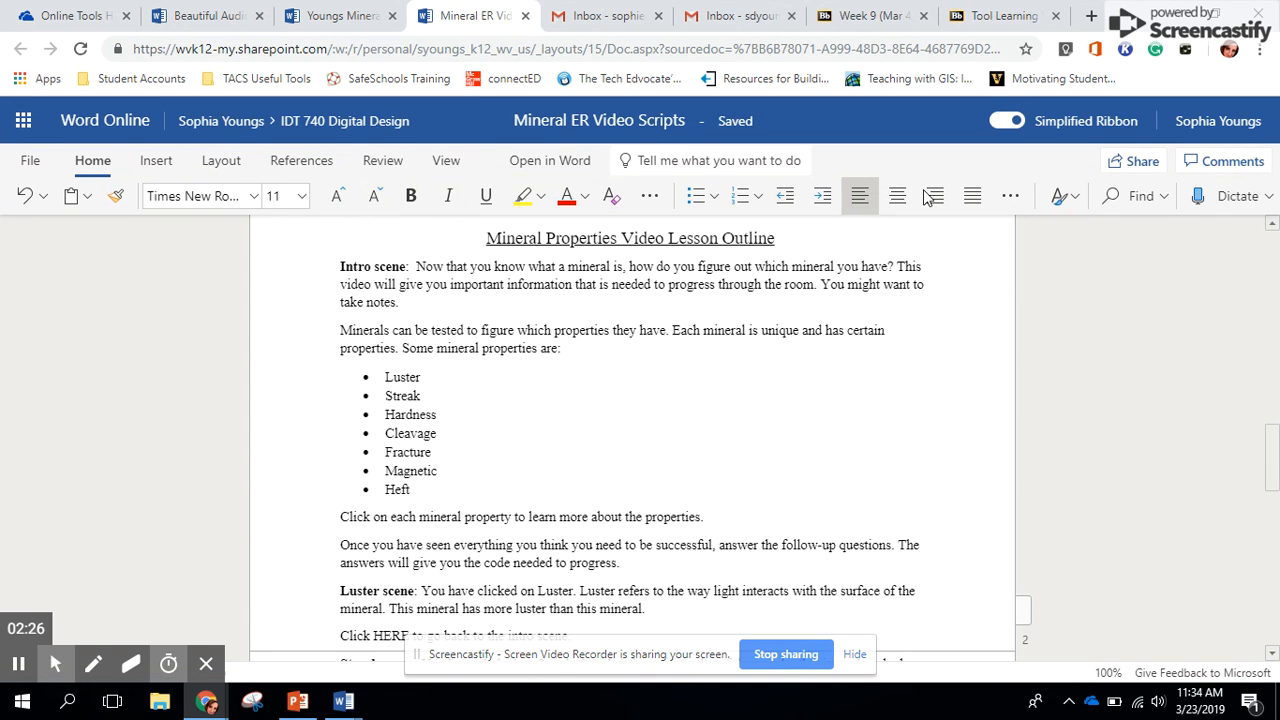
Arrange the script document and Beautiful Audio Editor side by side, giving each half the screen with the full script text in view
key("super+Left")
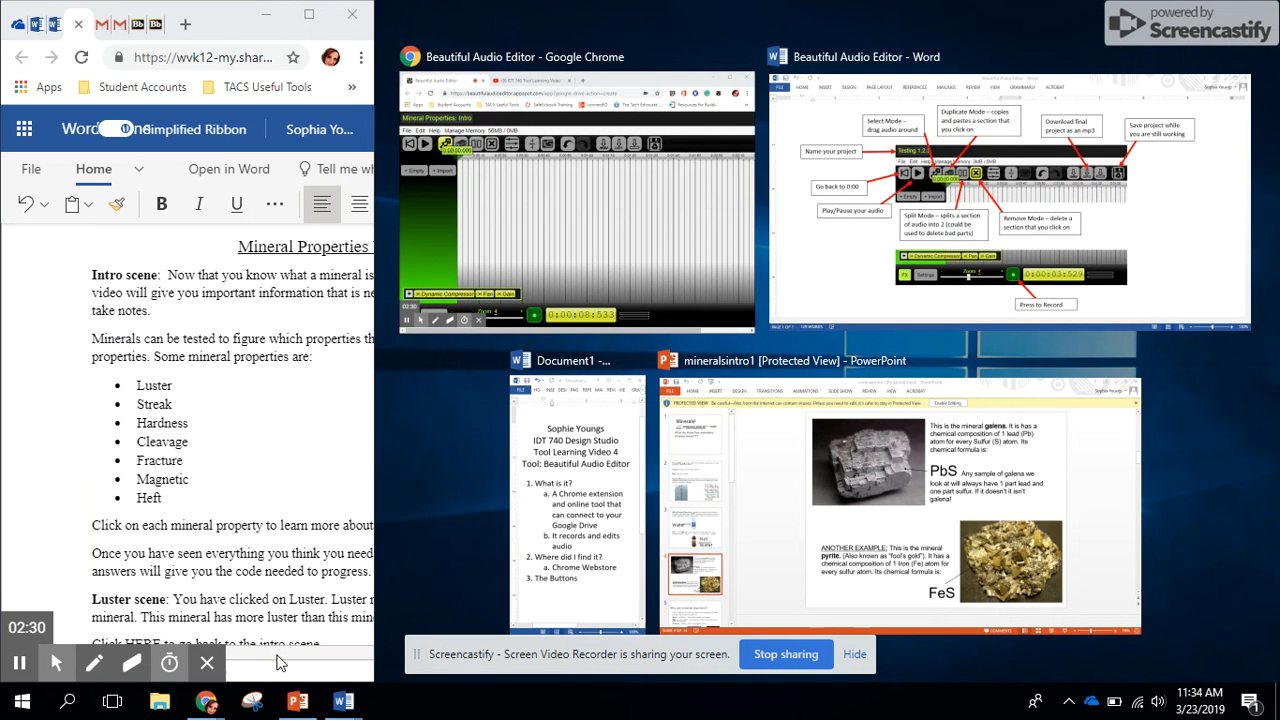
left_click(597, 269)
left_click_drag(281, 655, 337, 655)
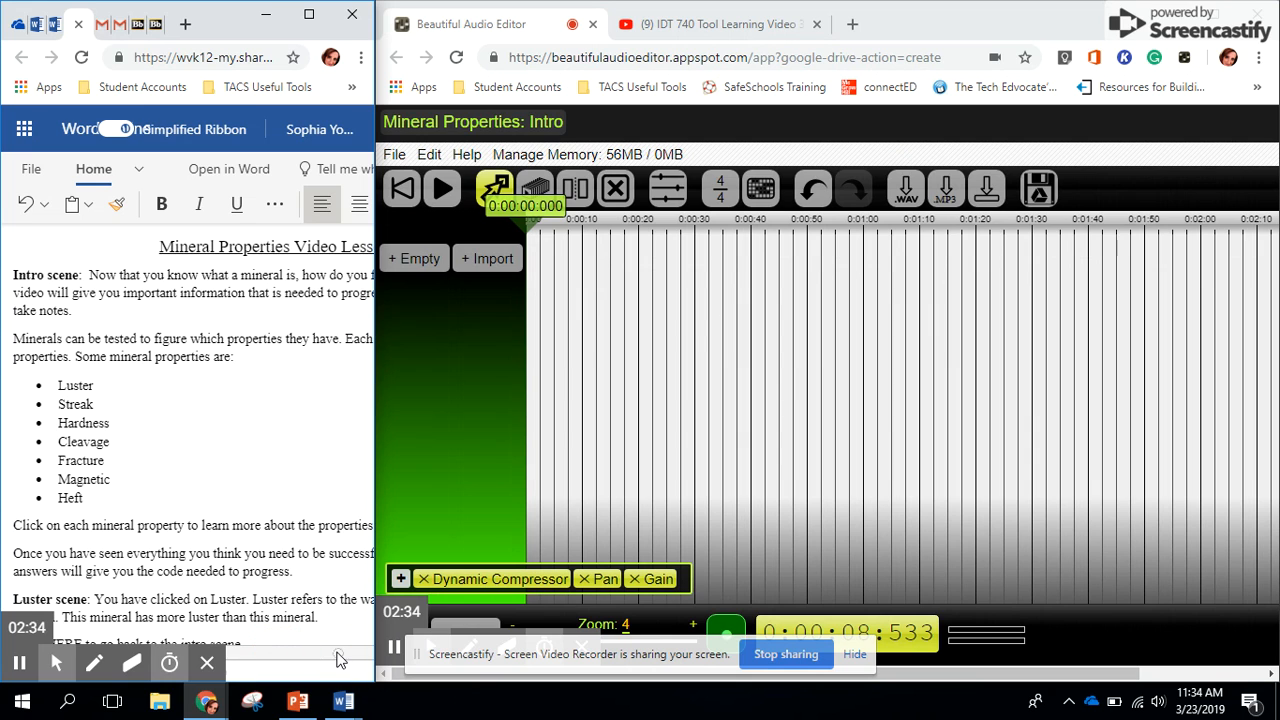
left_click_drag(375, 426, 632, 420)
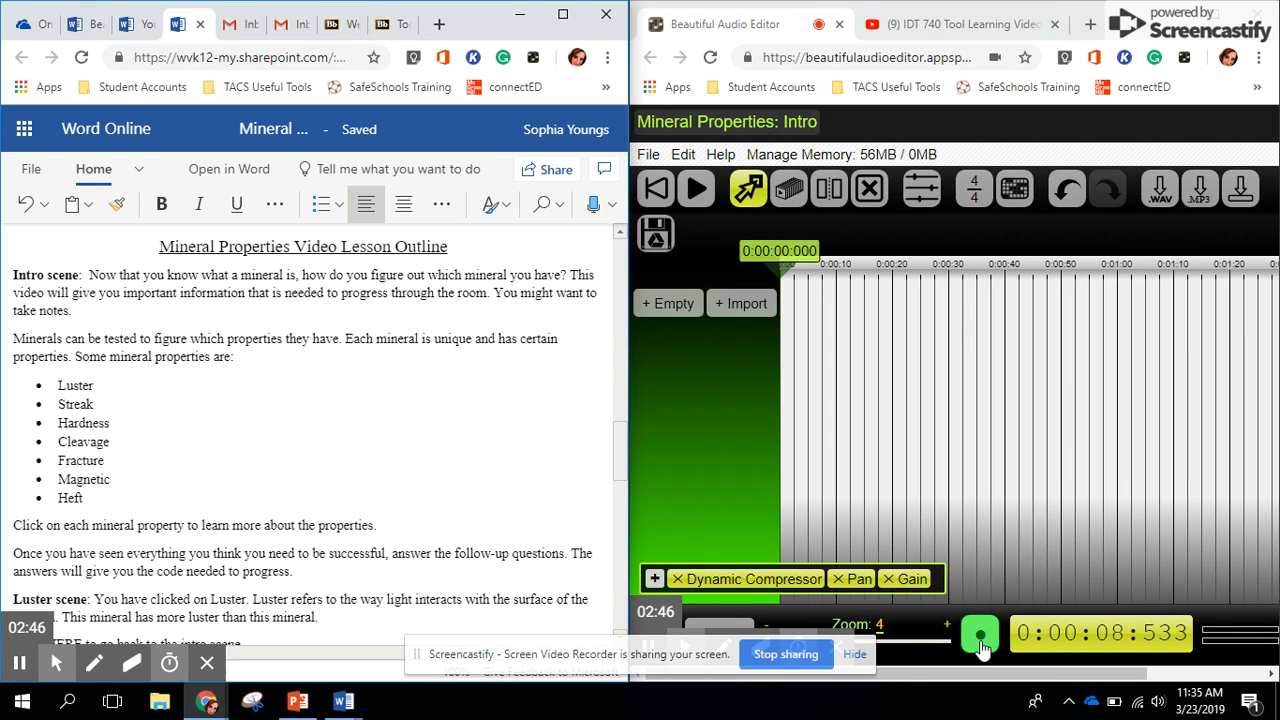
Record a narration of about 42 seconds, pause the playback and return the playhead to 0:00
left_click(980, 640)
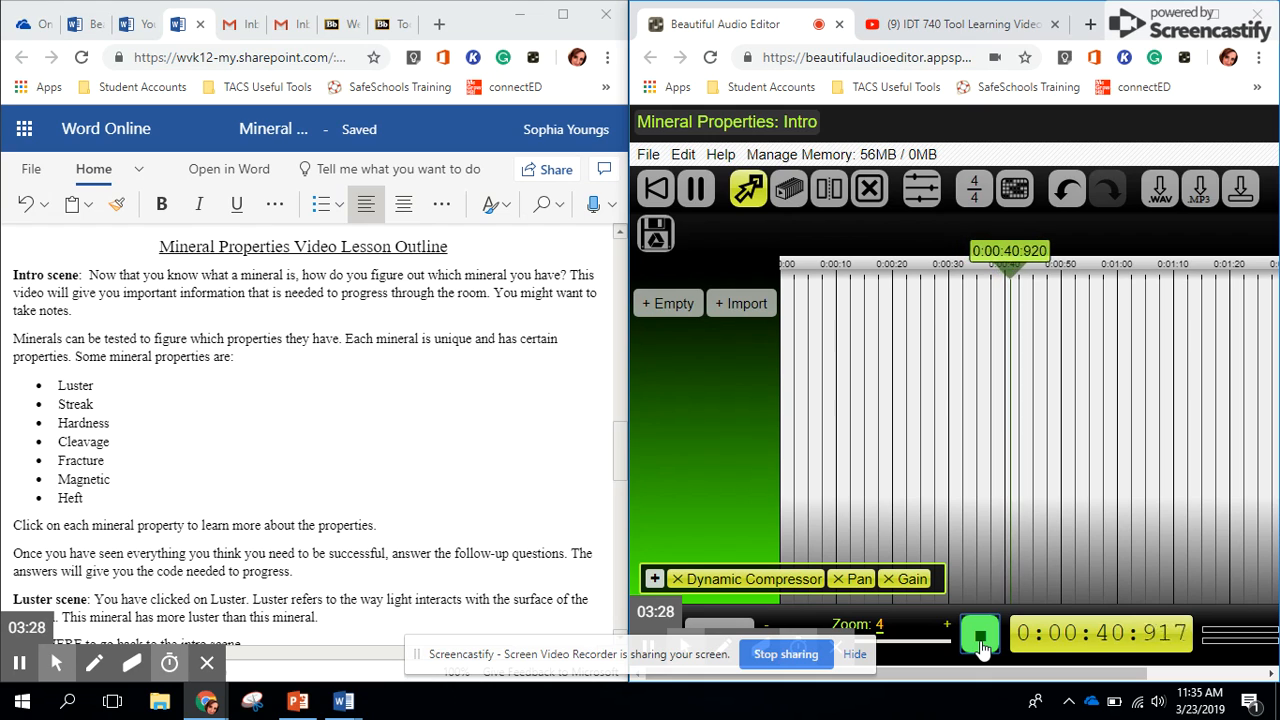
left_click(980, 638)
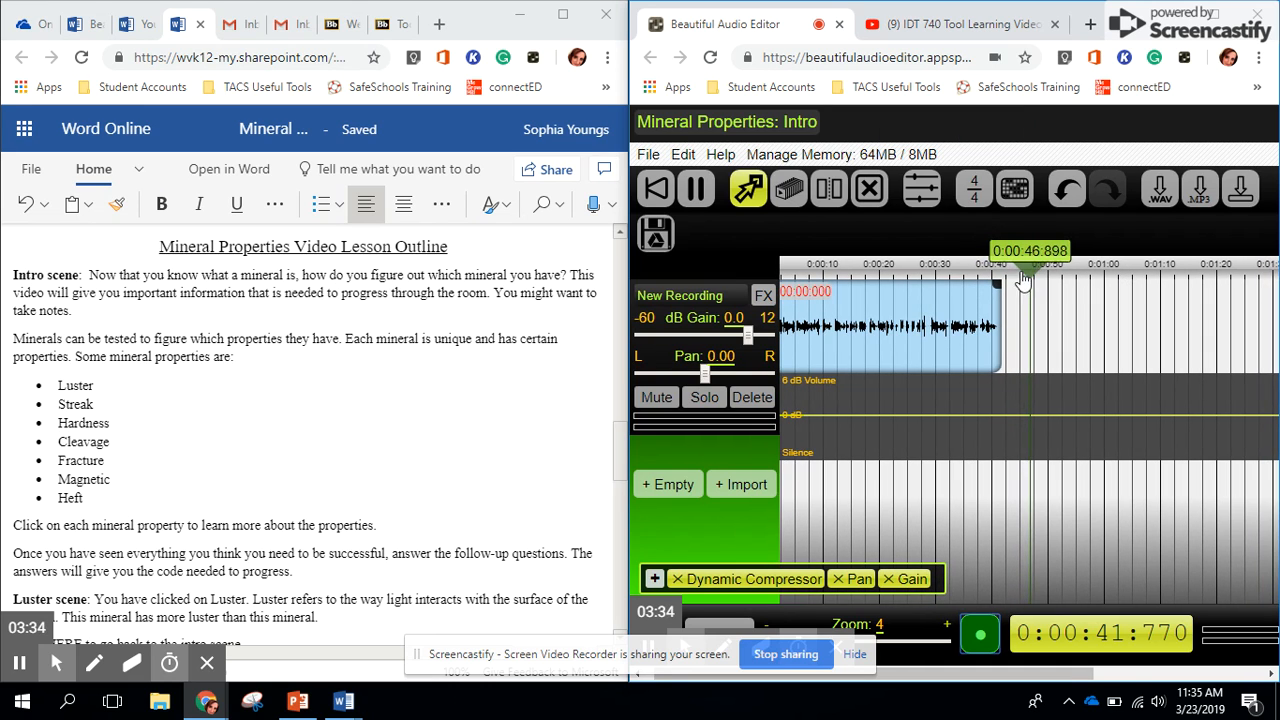
left_click(696, 189)
left_click(662, 195)
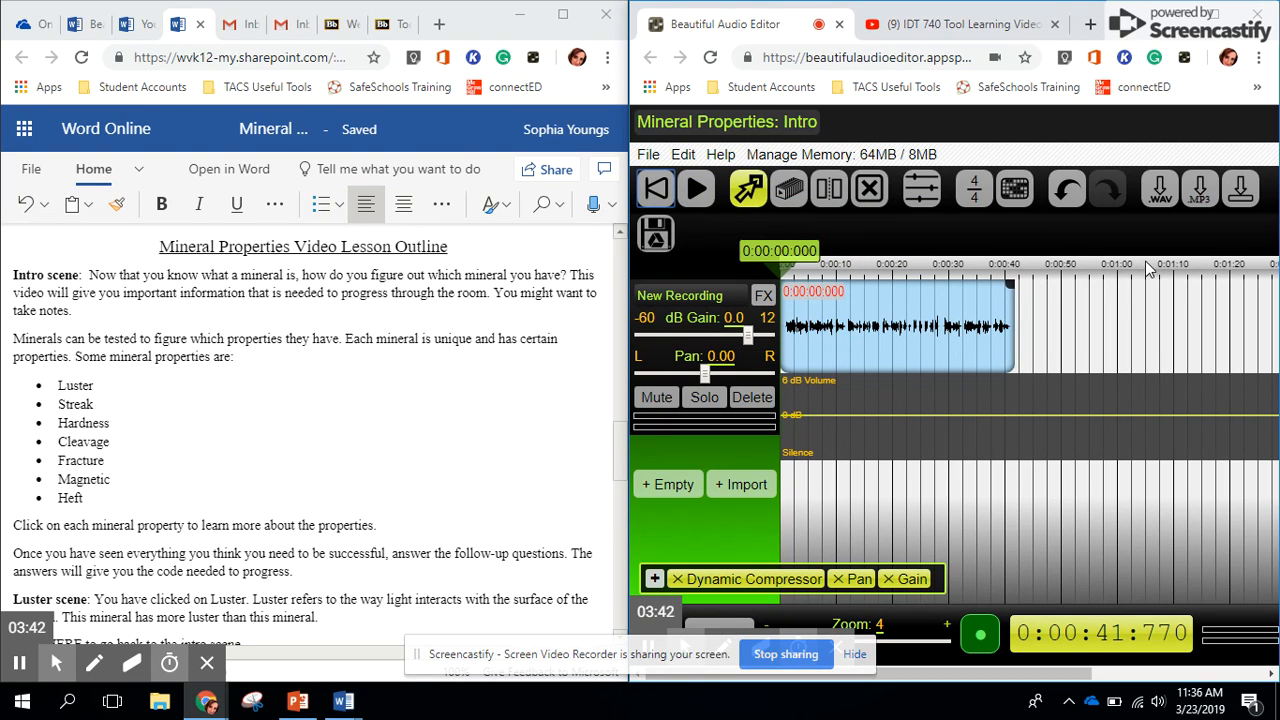
Export the project as an MP3, download Mineral Properties: Intro.mp3 and close the export dialog
left_click(1199, 193)
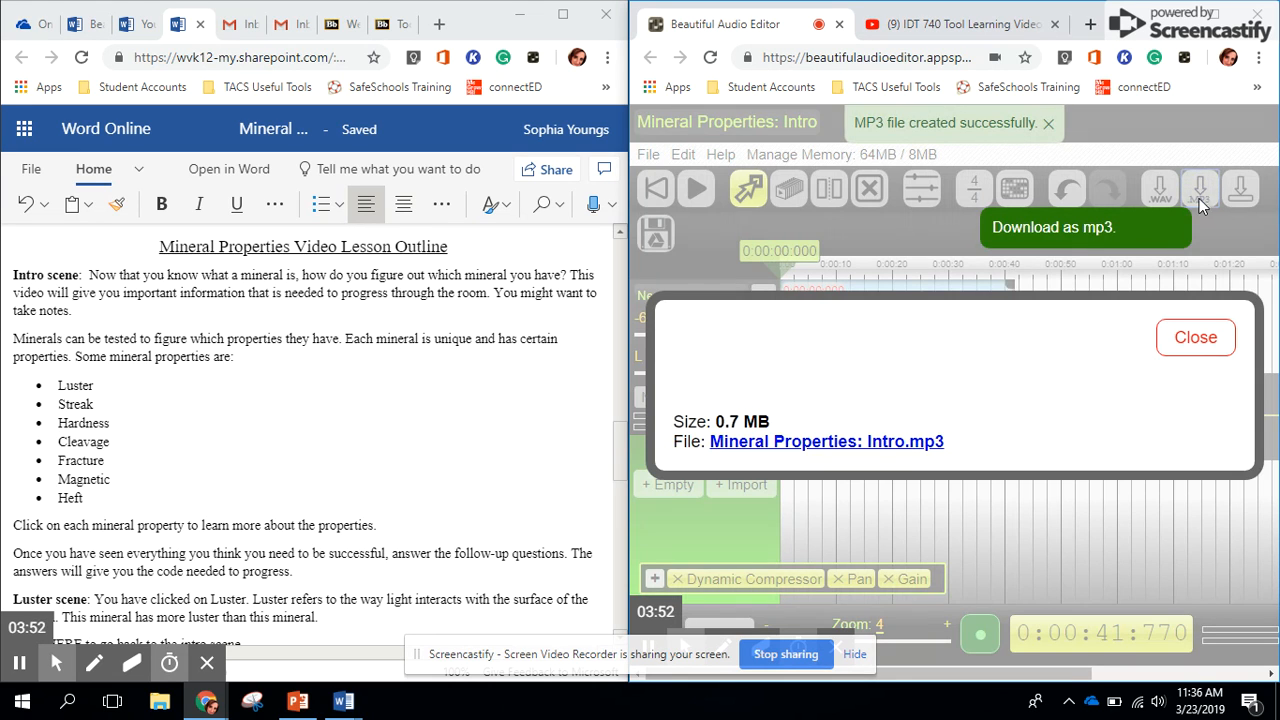
left_click(897, 447)
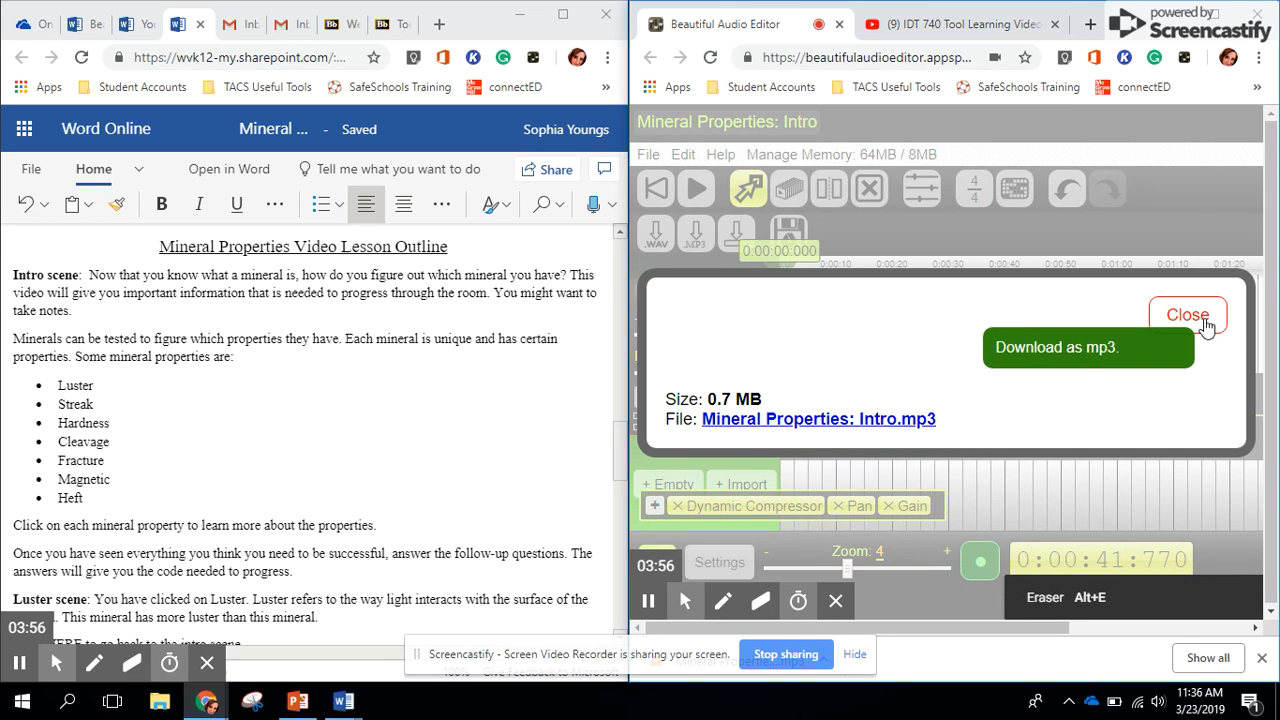
left_click(1135, 326)
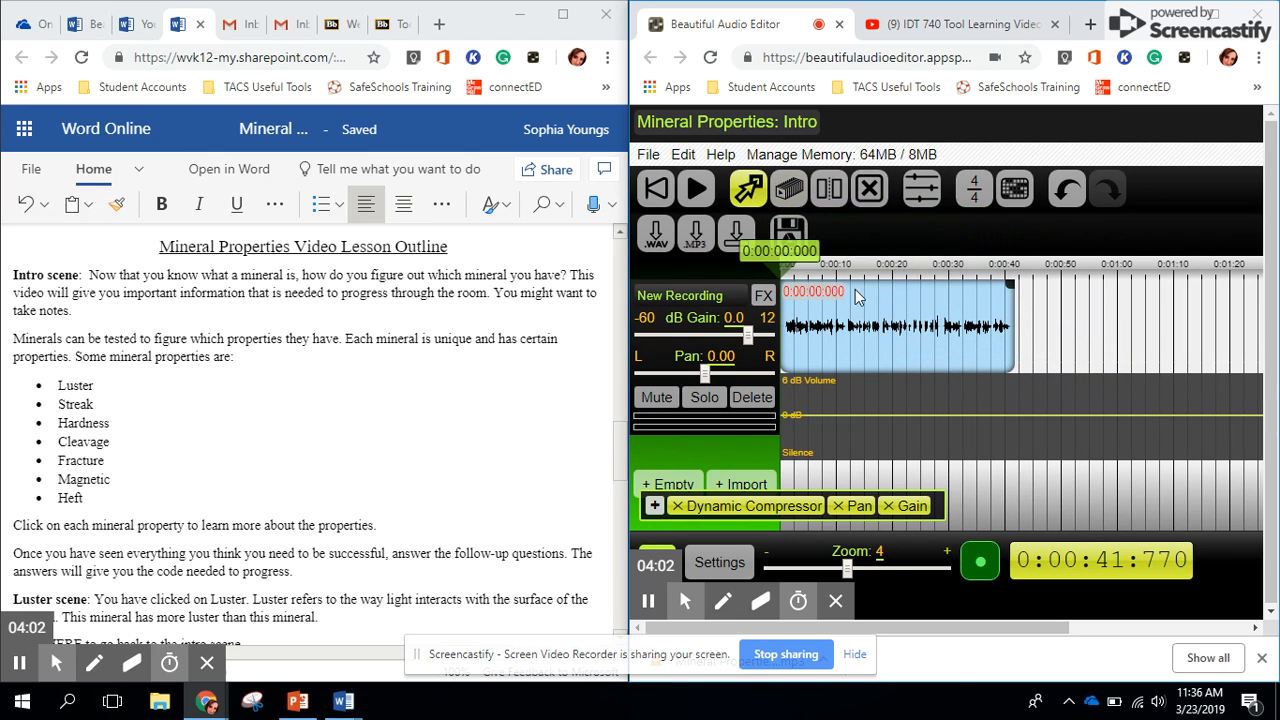
Maximize the editor window and move the recorded section so it starts at about 0:00:09.7
left_click_drag(862, 330, 957, 332)
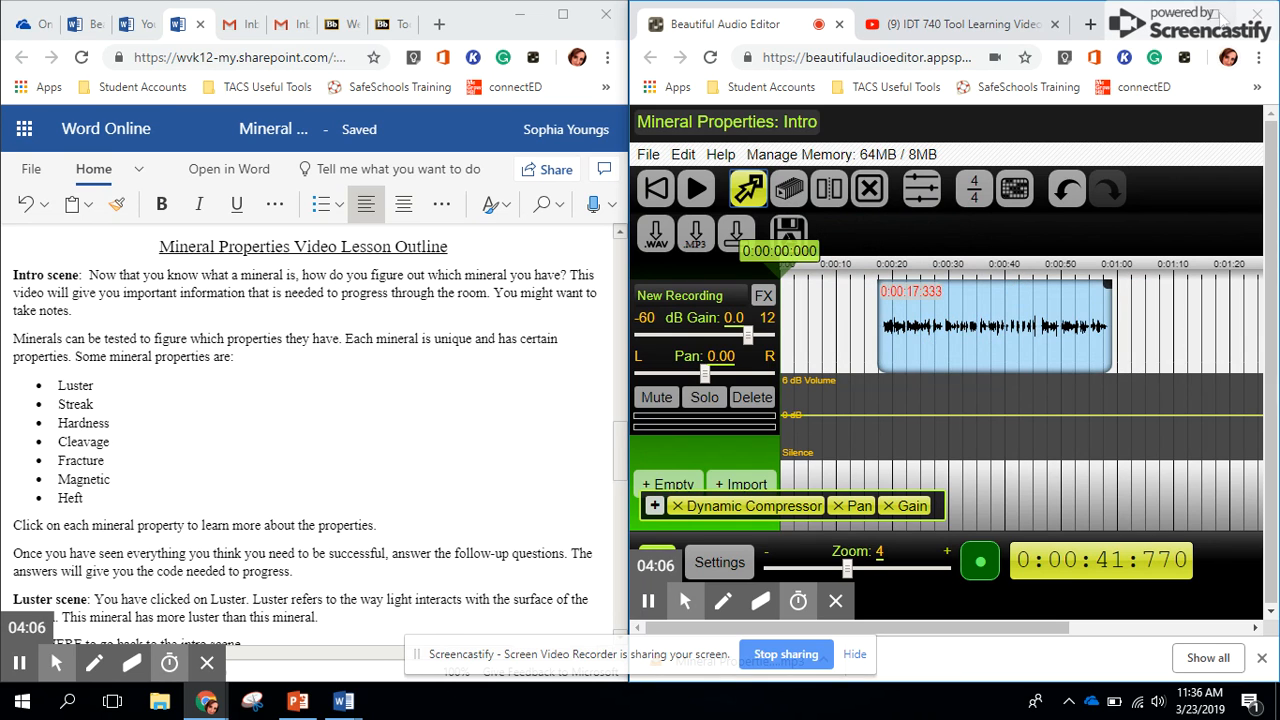
left_click(1217, 14)
left_click_drag(385, 257, 343, 262)
Duplicate the recorded section and delete the copy
left_click(160, 180)
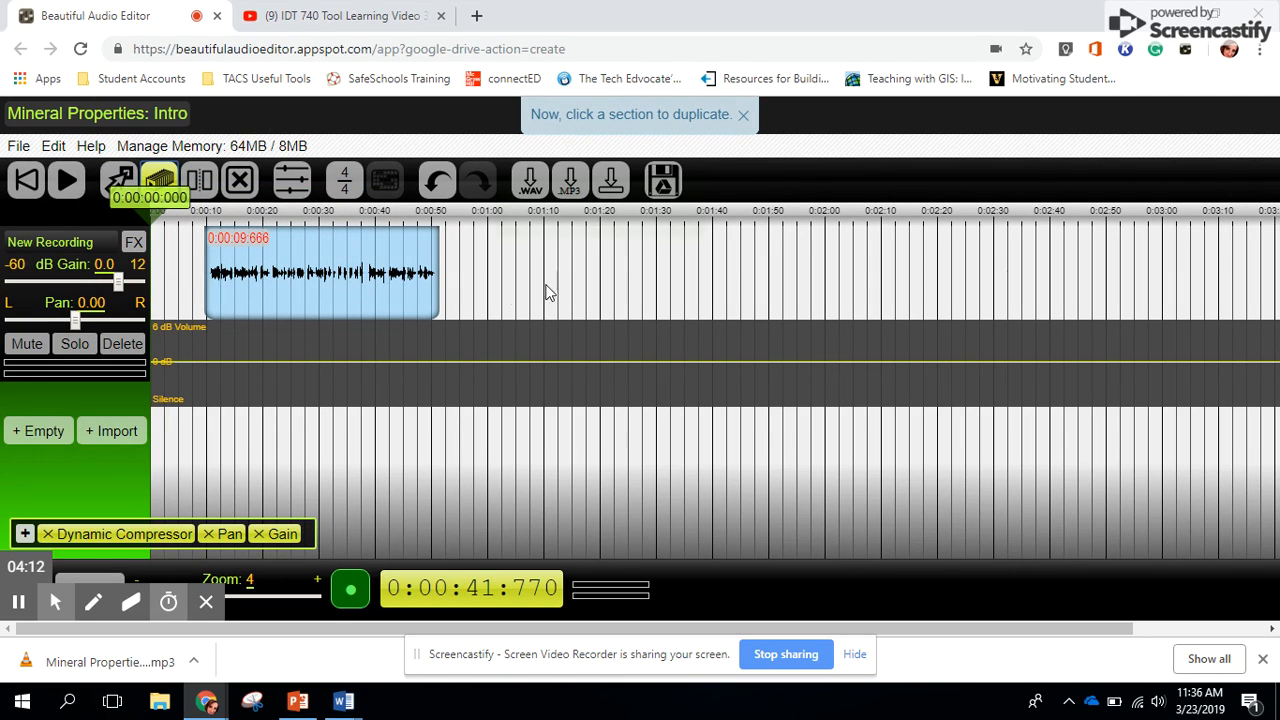
left_click(342, 280)
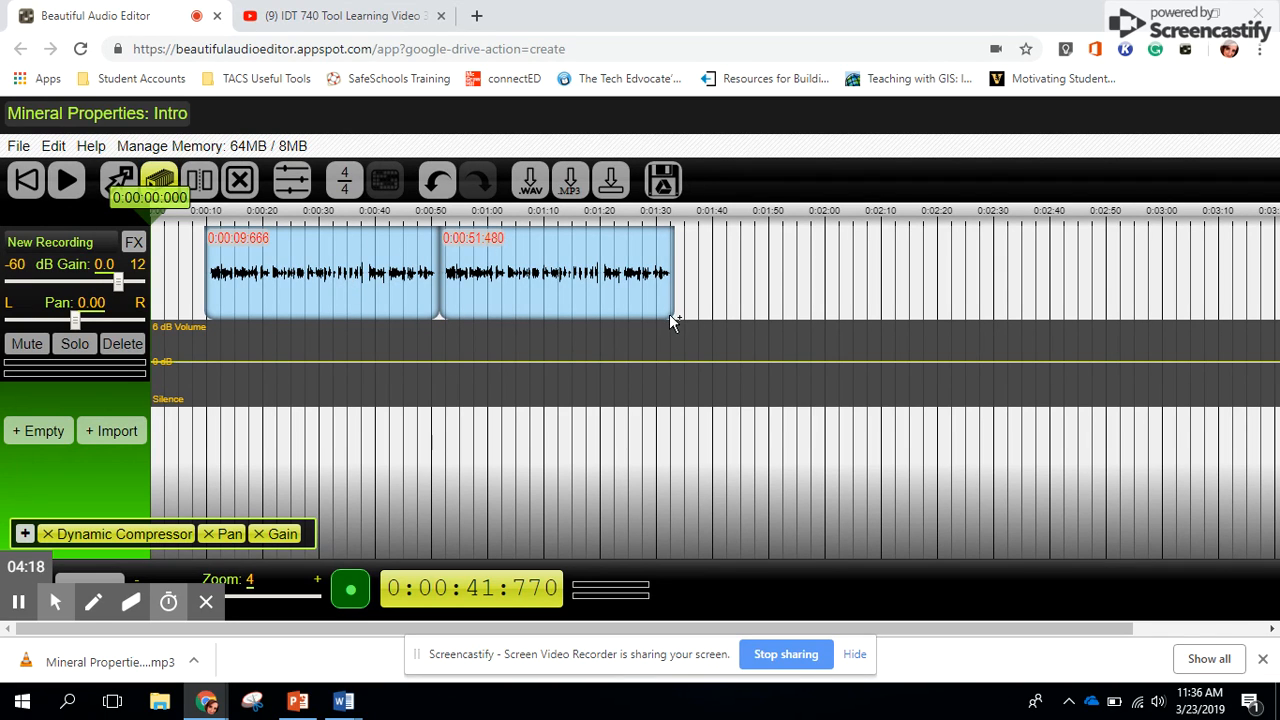
left_click(239, 180)
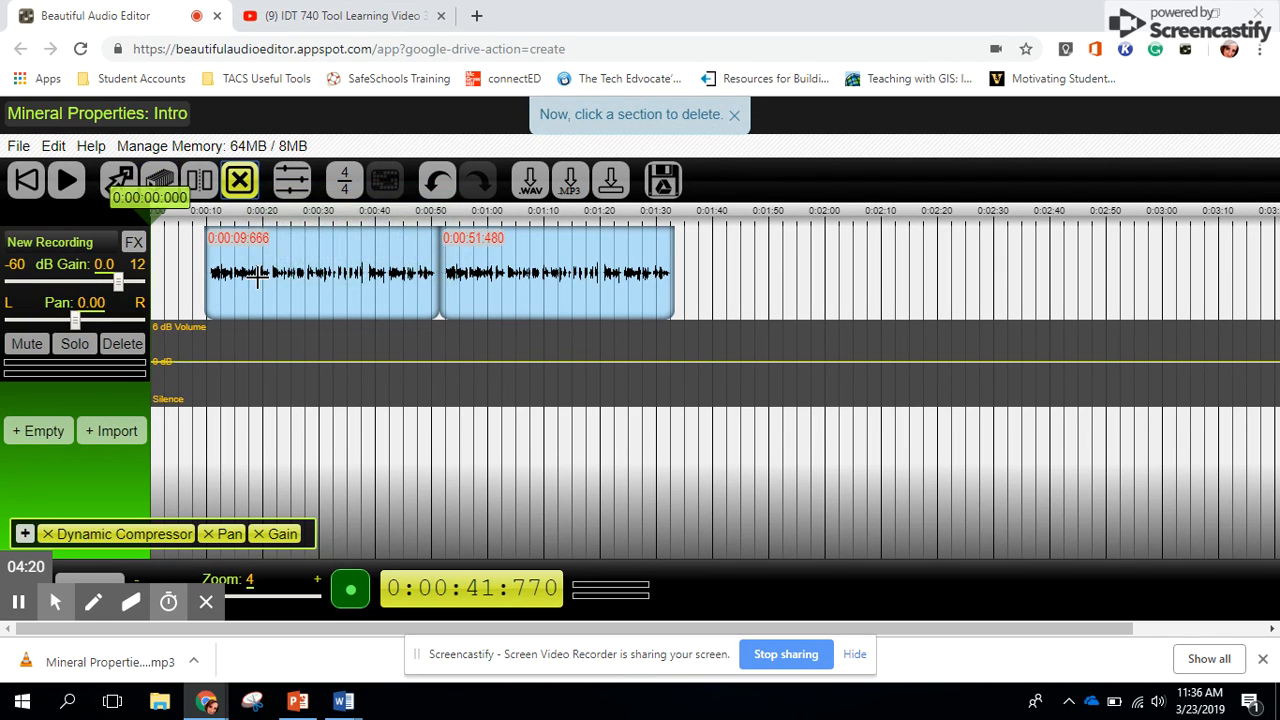
left_click(556, 304)
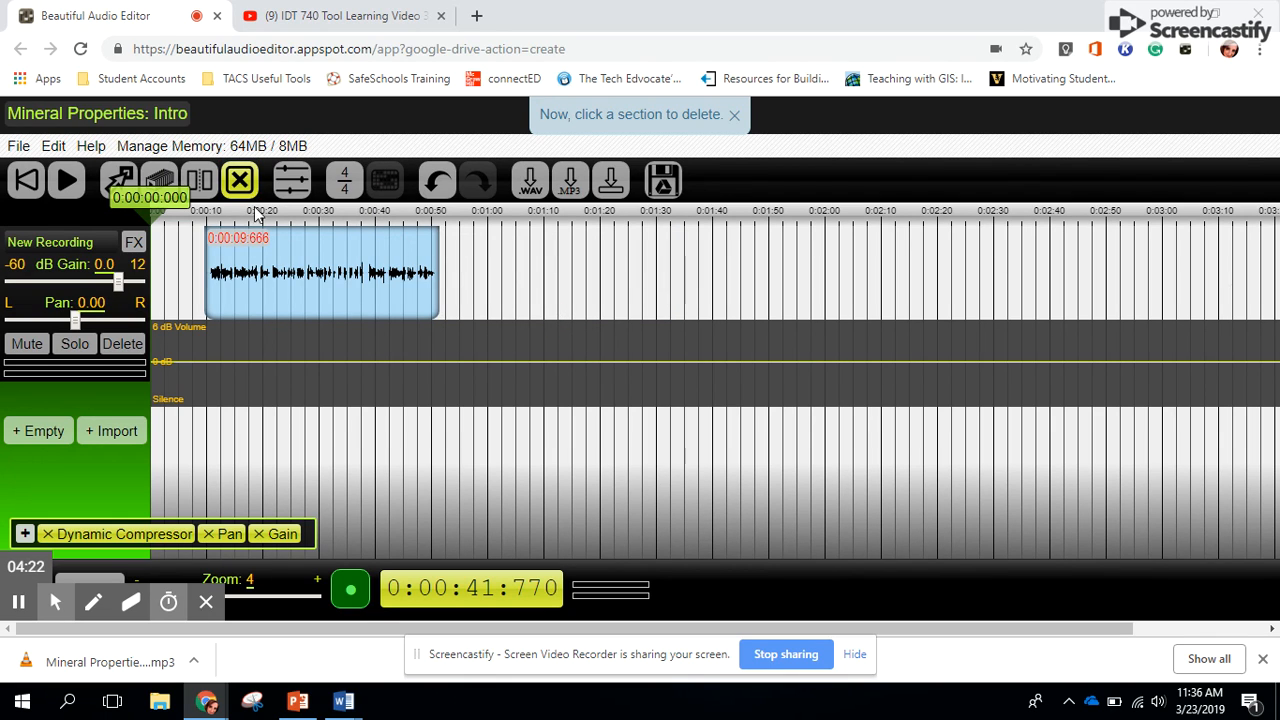
Split the recorded section at about 0:00:19.3 and 0:00:21.7, and delete the short piece between the splits
left_click(199, 181)
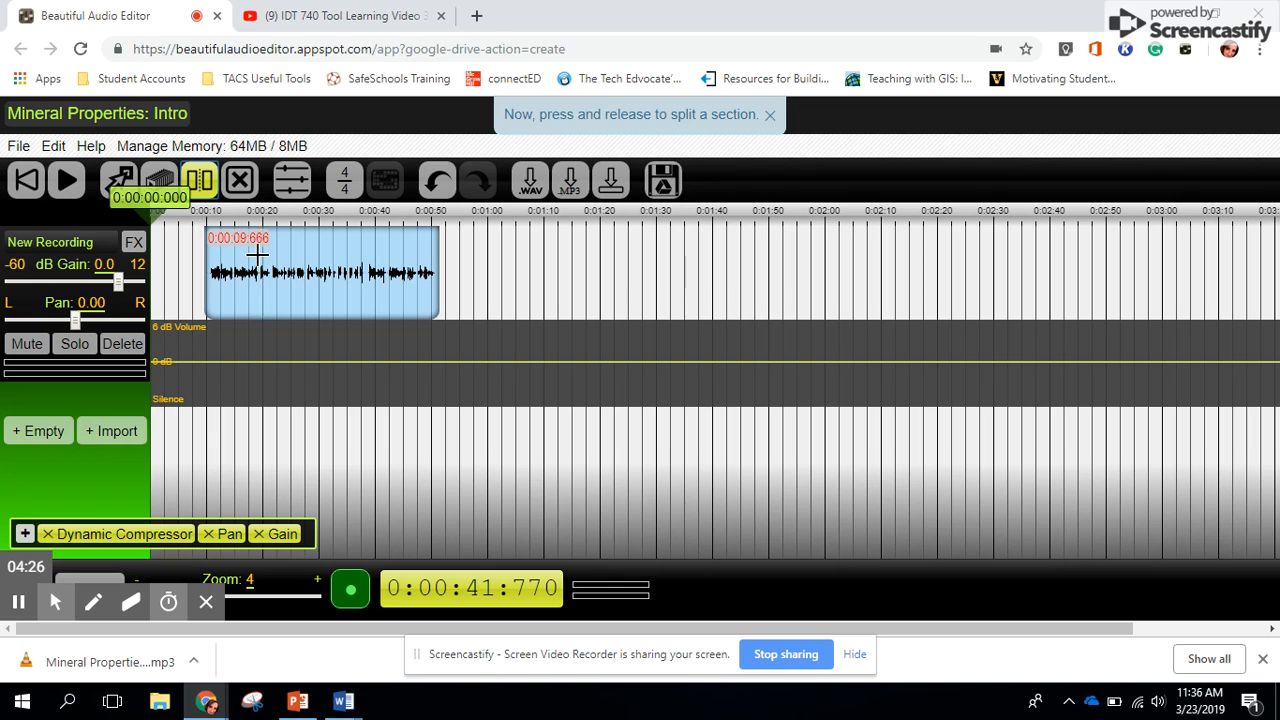
left_click(259, 254)
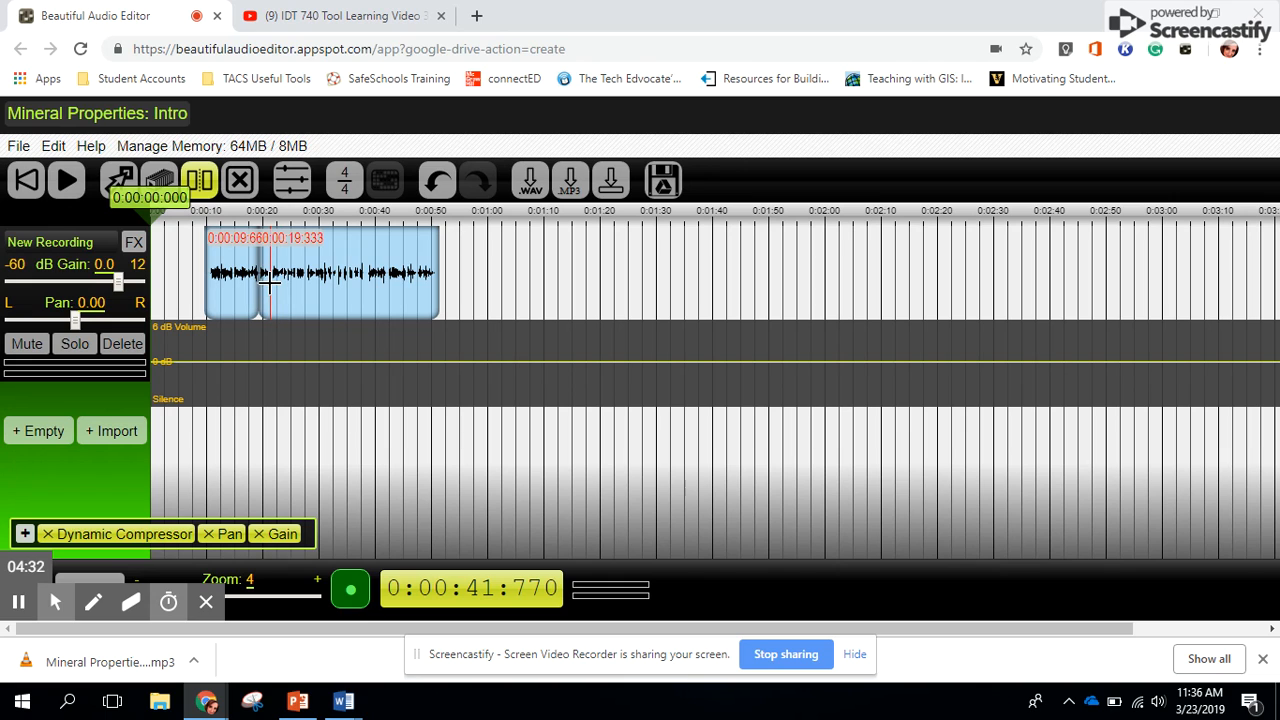
left_click(271, 284)
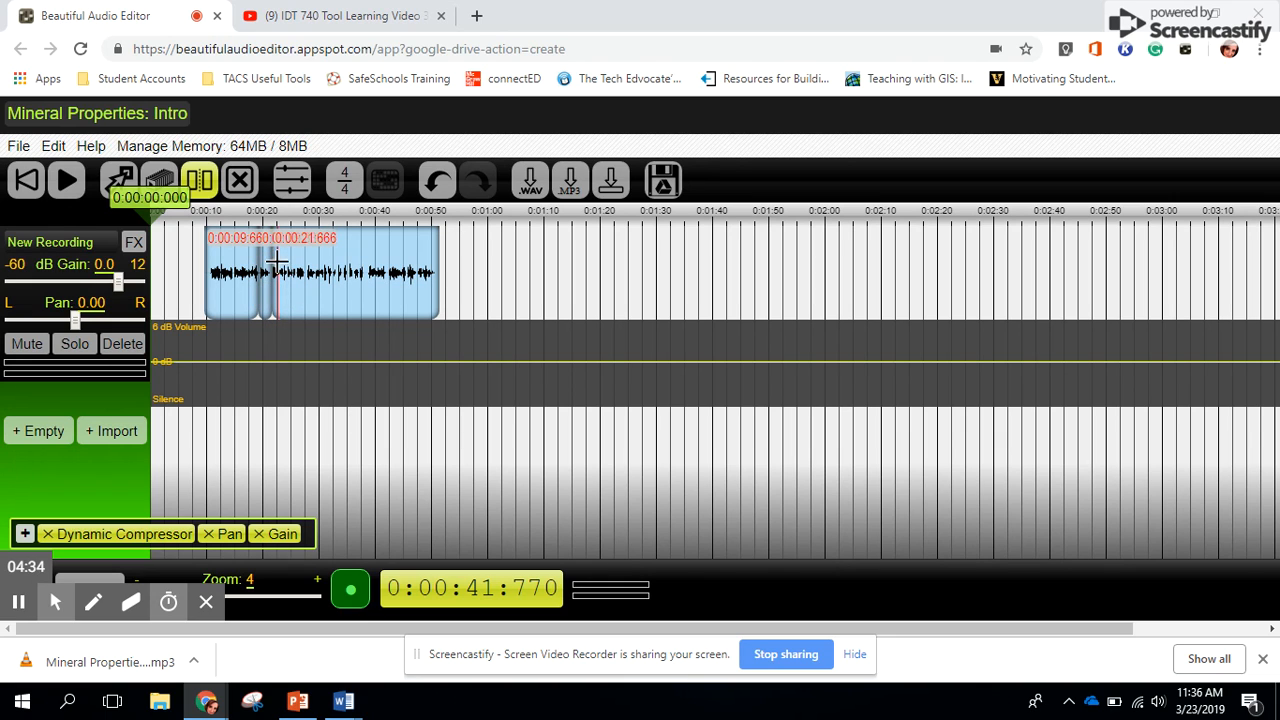
left_click(239, 180)
left_click(265, 260)
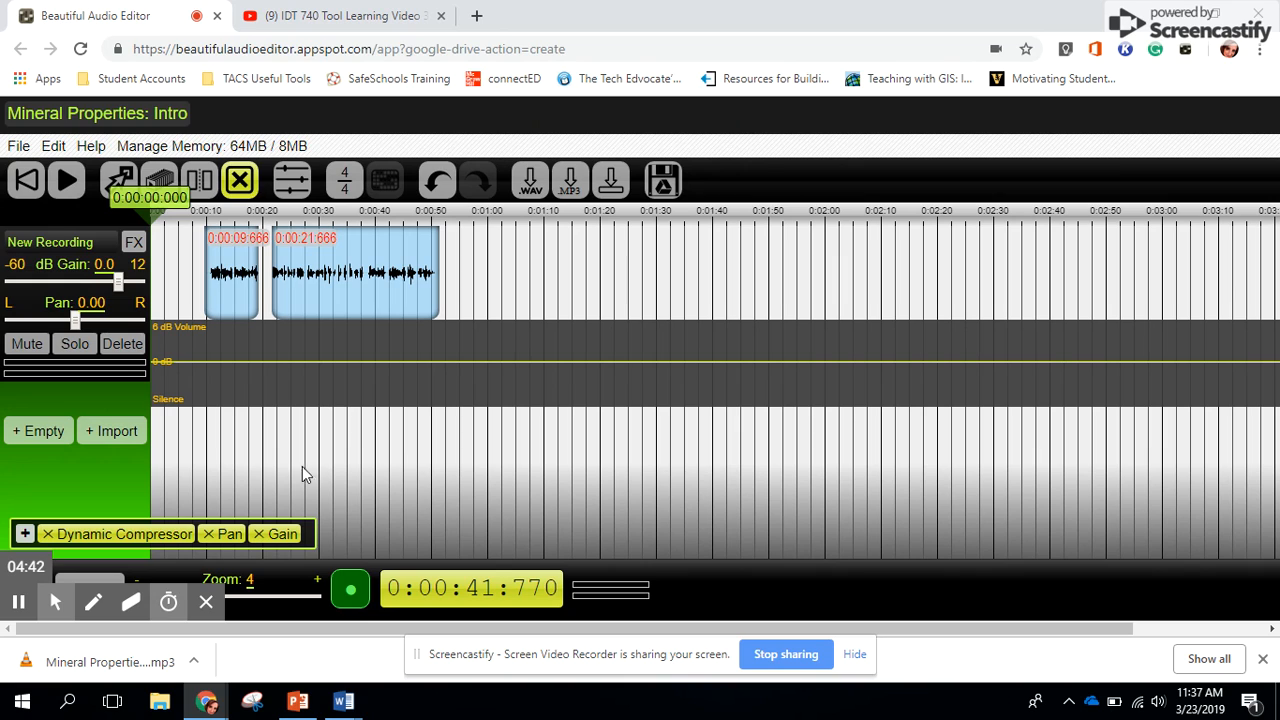
Mute the first track and record about 10 seconds of audio on a new track, pausing playback at the end
left_click(22, 350)
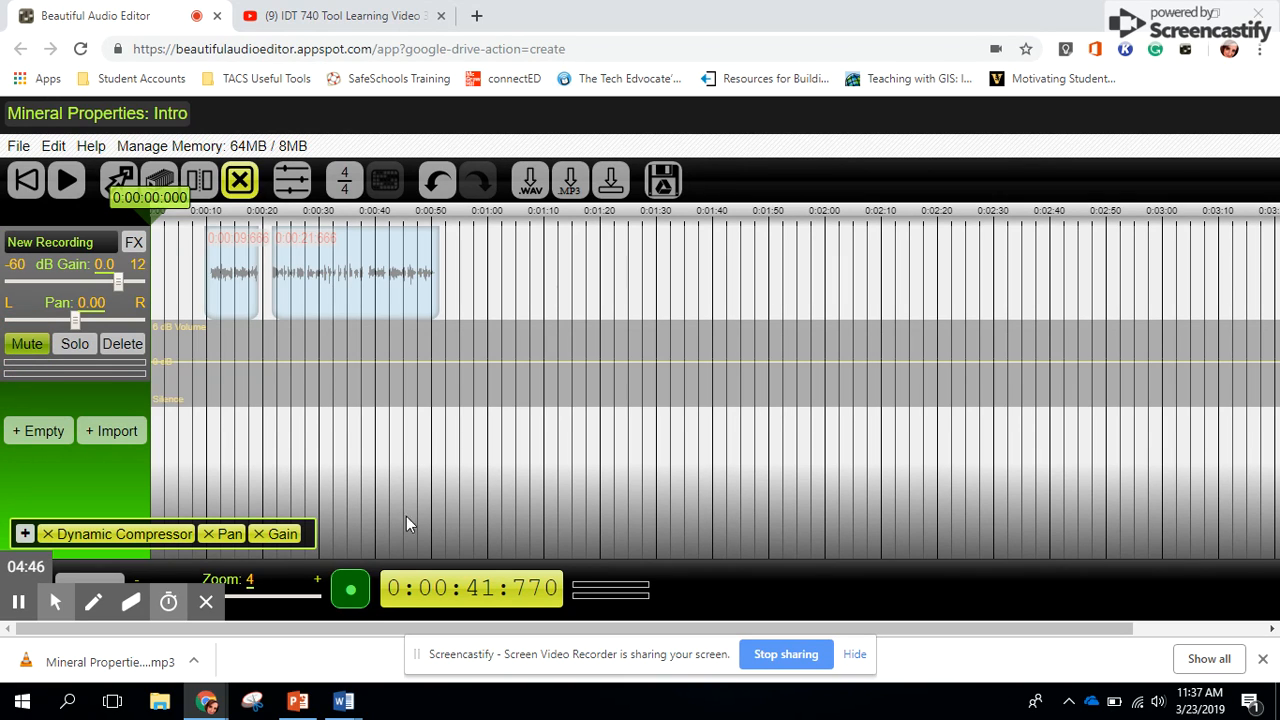
left_click(350, 590)
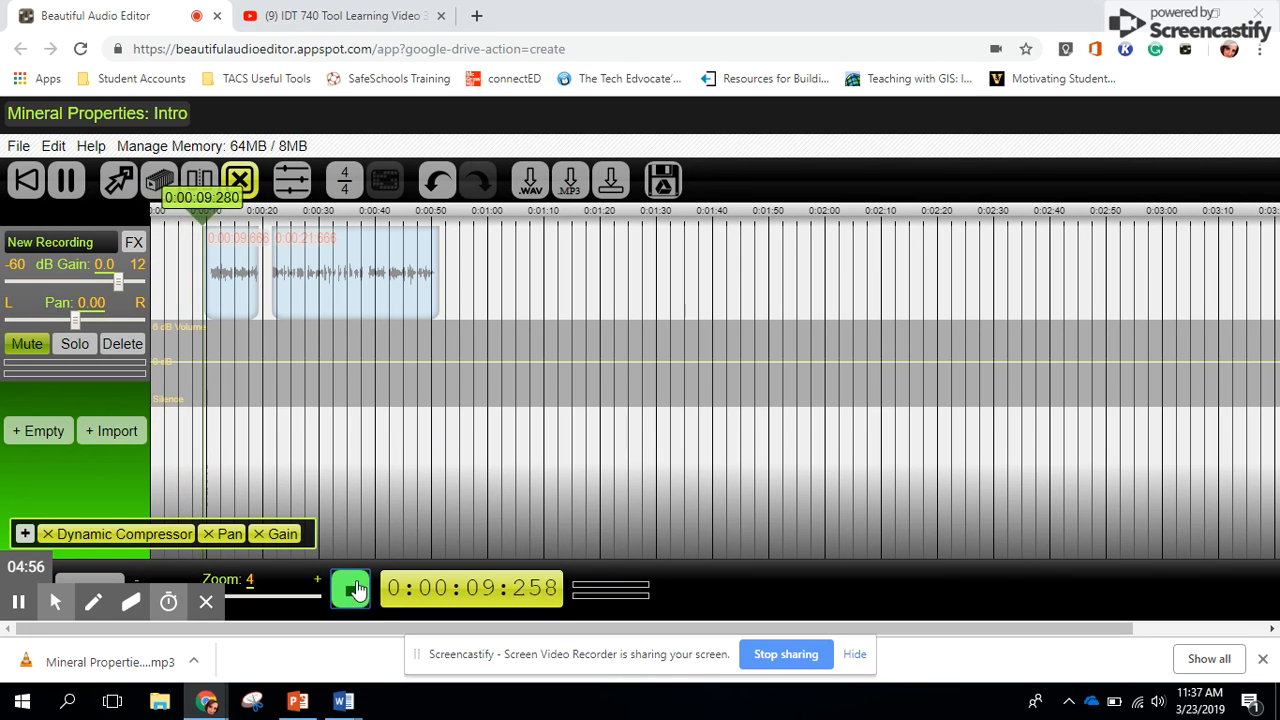
left_click(352, 590)
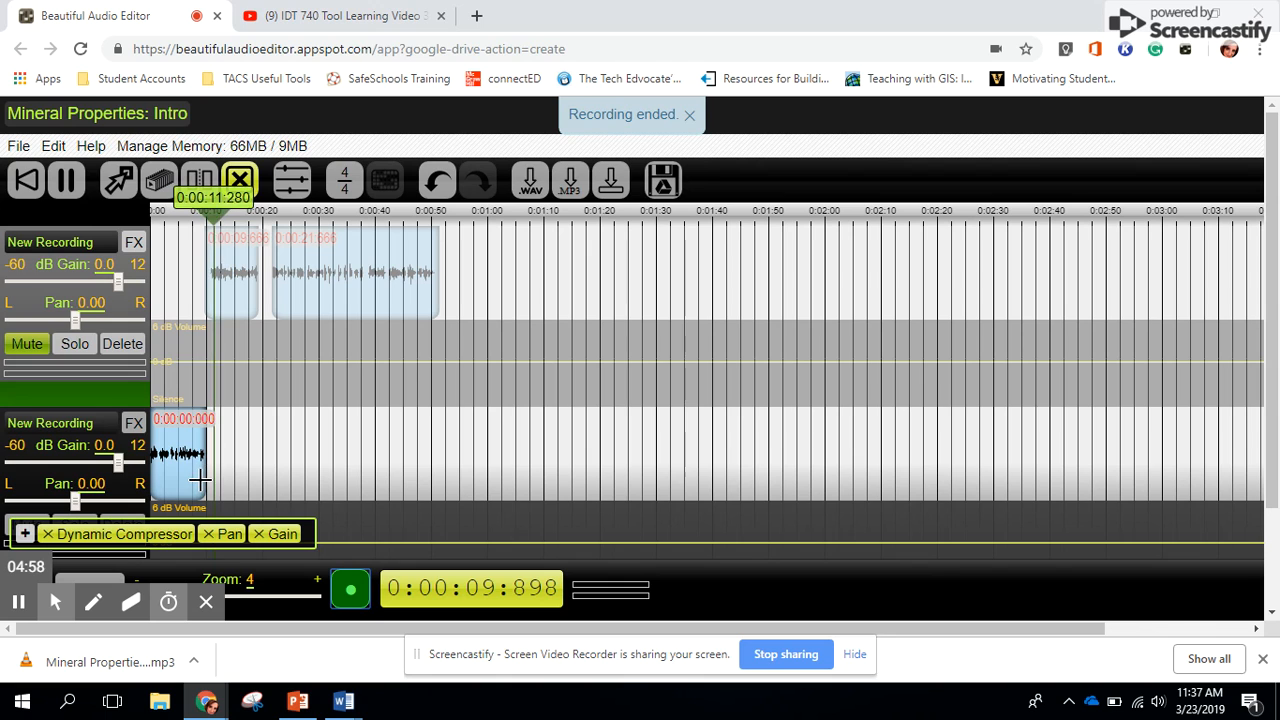
left_click(66, 182)
Move the new recording into the first track, starting at about 0:00:55 behind the existing sections, and unmute that track
left_click(118, 180)
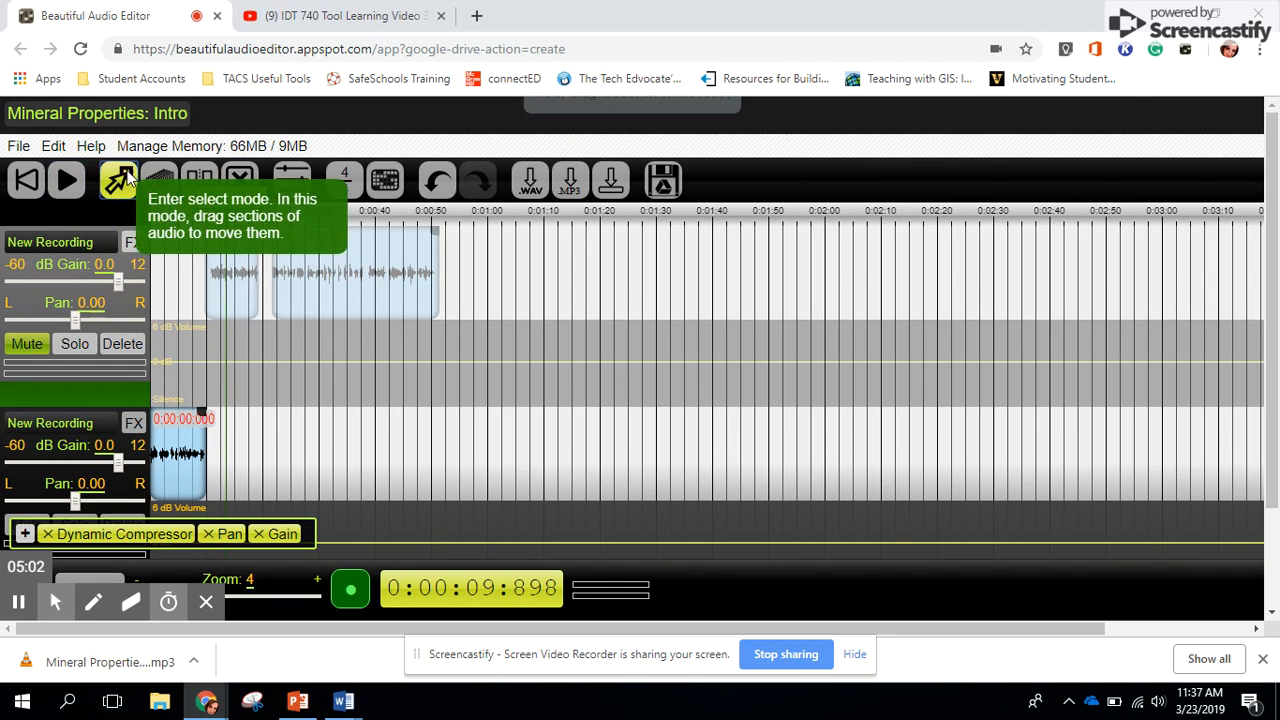
left_click_drag(177, 449, 497, 286)
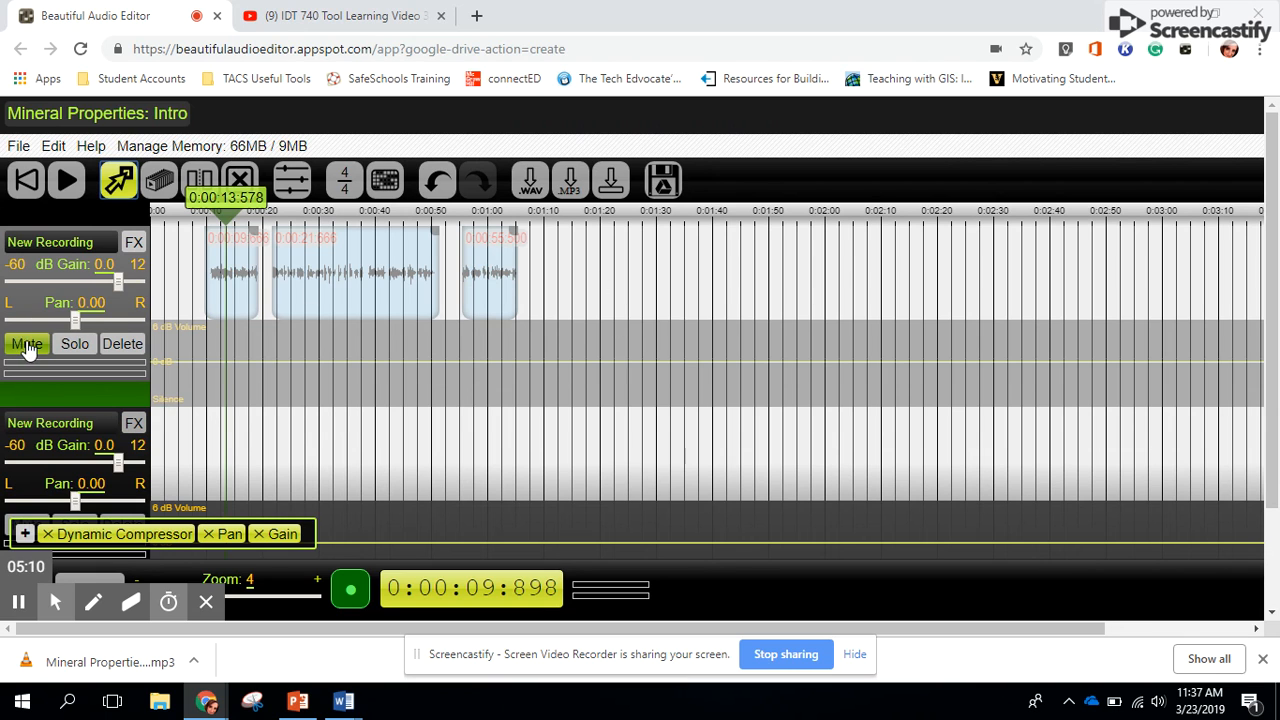
left_click(28, 345)
left_click(218, 276)
left_click(104, 265)
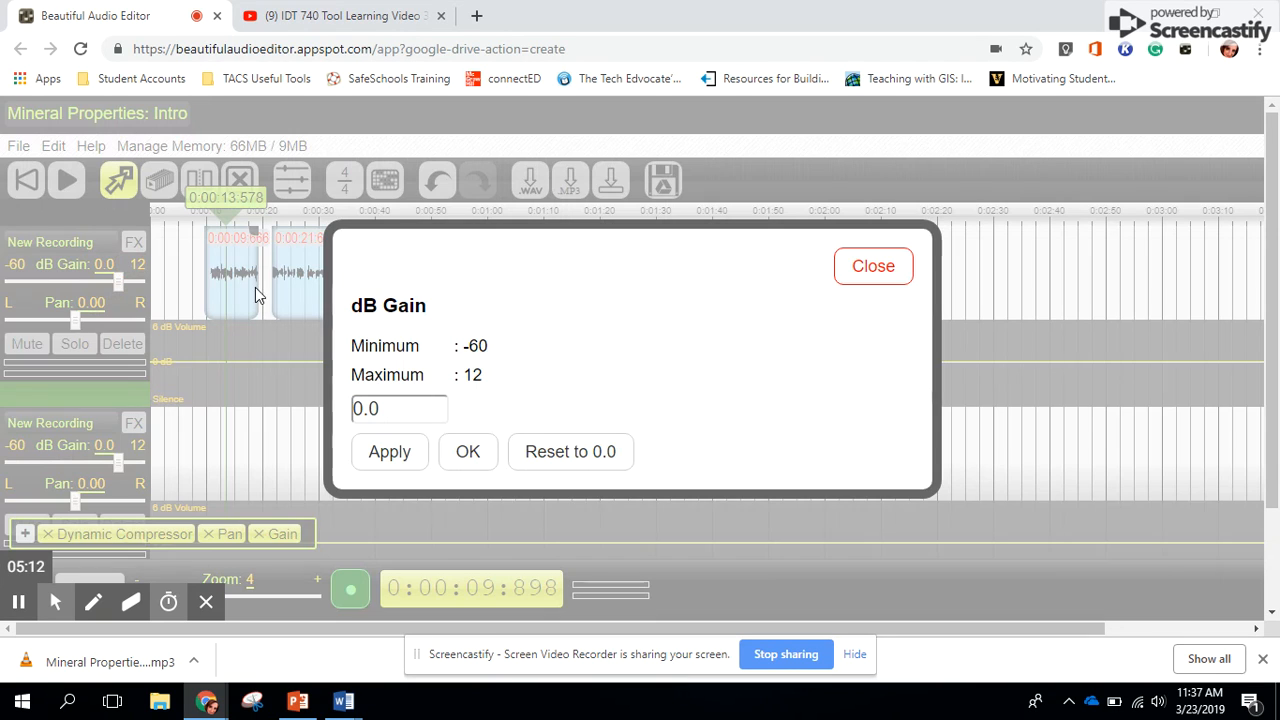
left_click(860, 266)
Move the first section to 0:00:00 and place the newly recorded section at about 0:00:11, between the two older sections
left_click(241, 296)
left_click_drag(241, 296, 180, 290)
left_click_drag(495, 288, 222, 280)
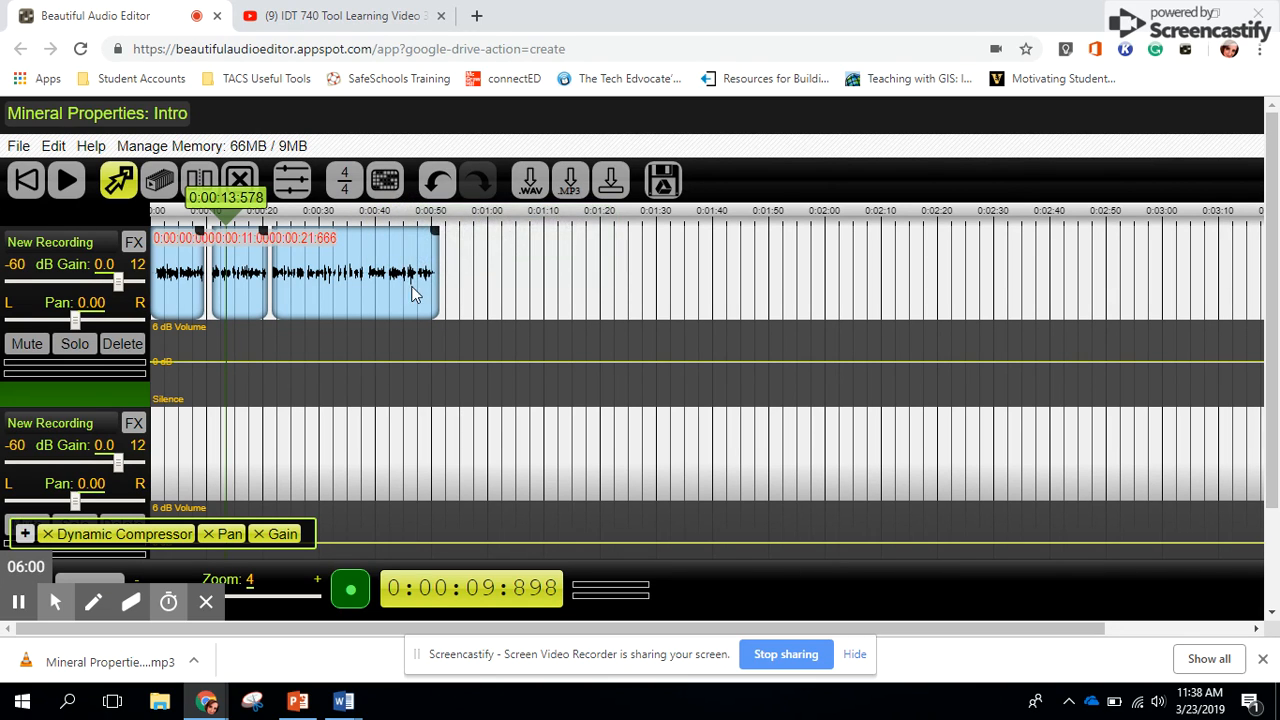
Undo the latest section moves and redo them
left_click(441, 190)
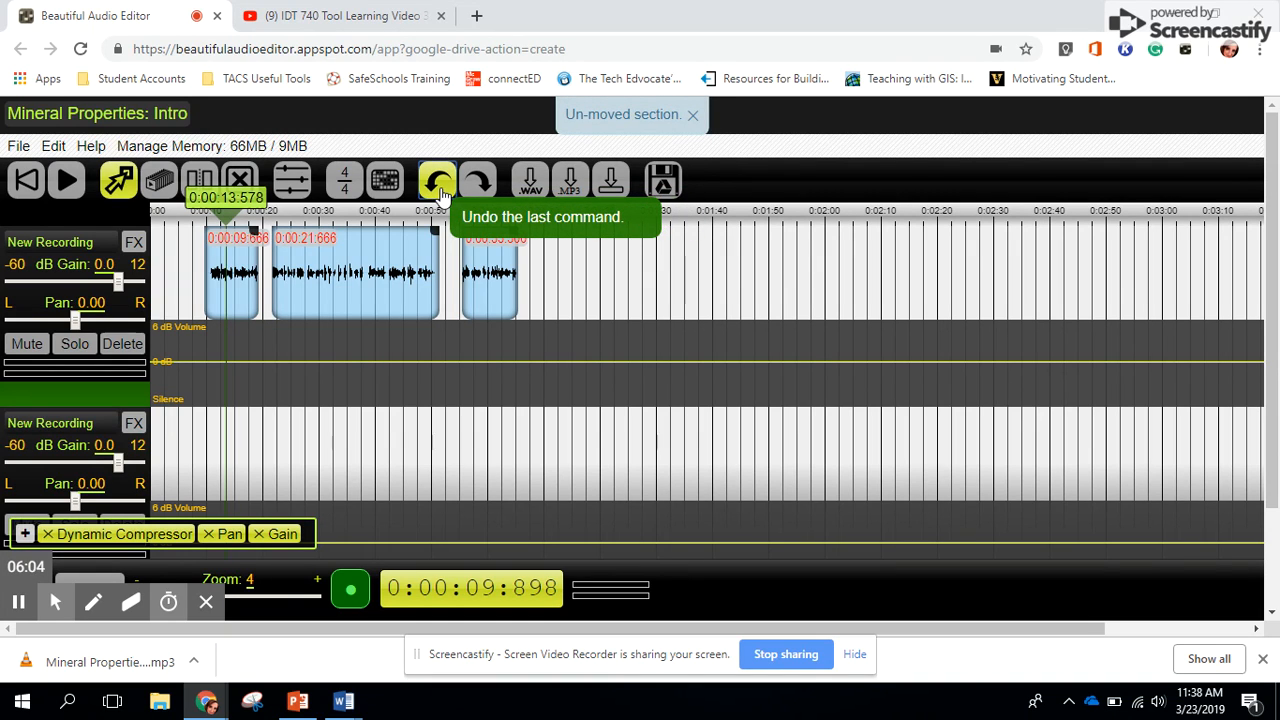
left_click(474, 181)
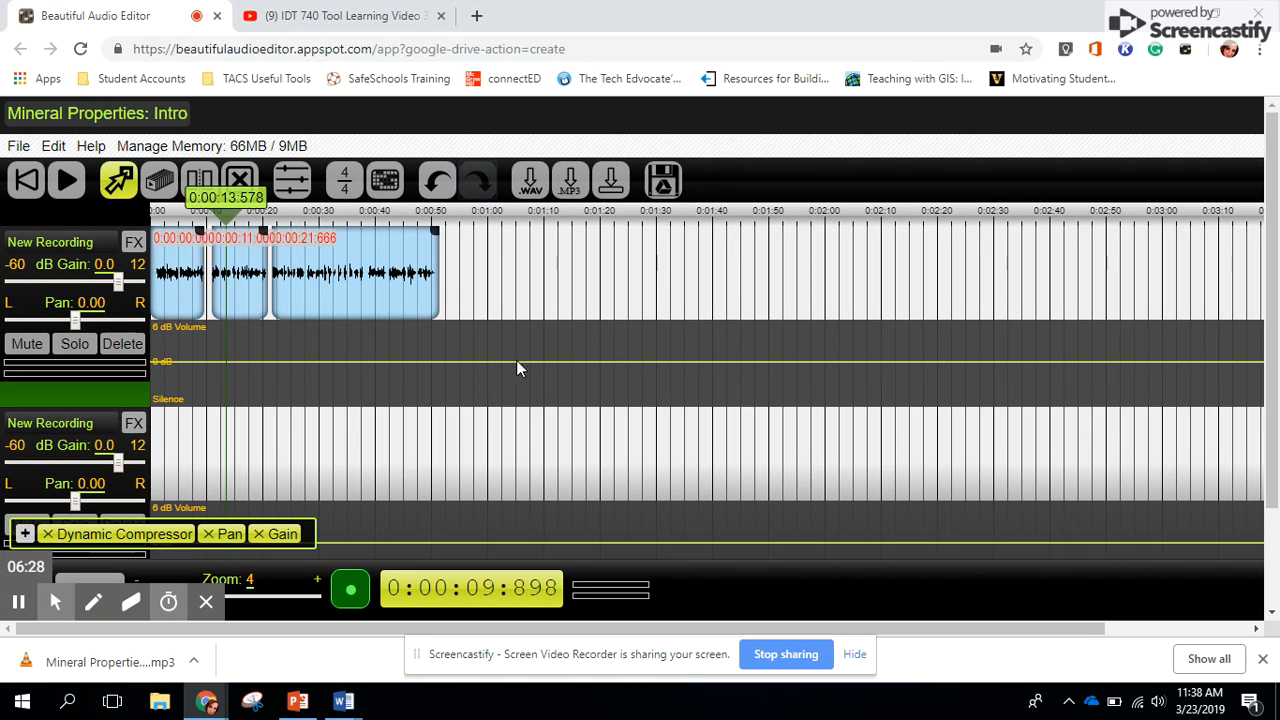
Look over the project's import, save and export options, and add a volume point near silence at about 0:50 on the first track
left_click(18, 147)
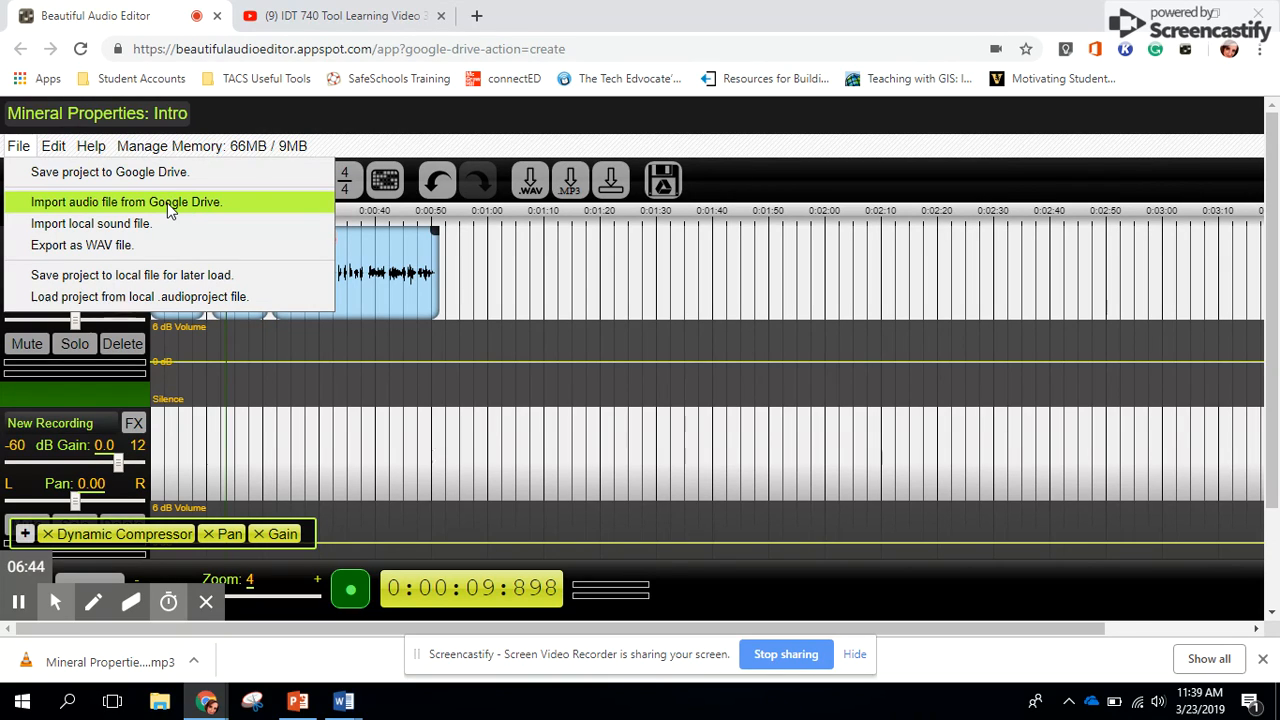
left_click(430, 405)
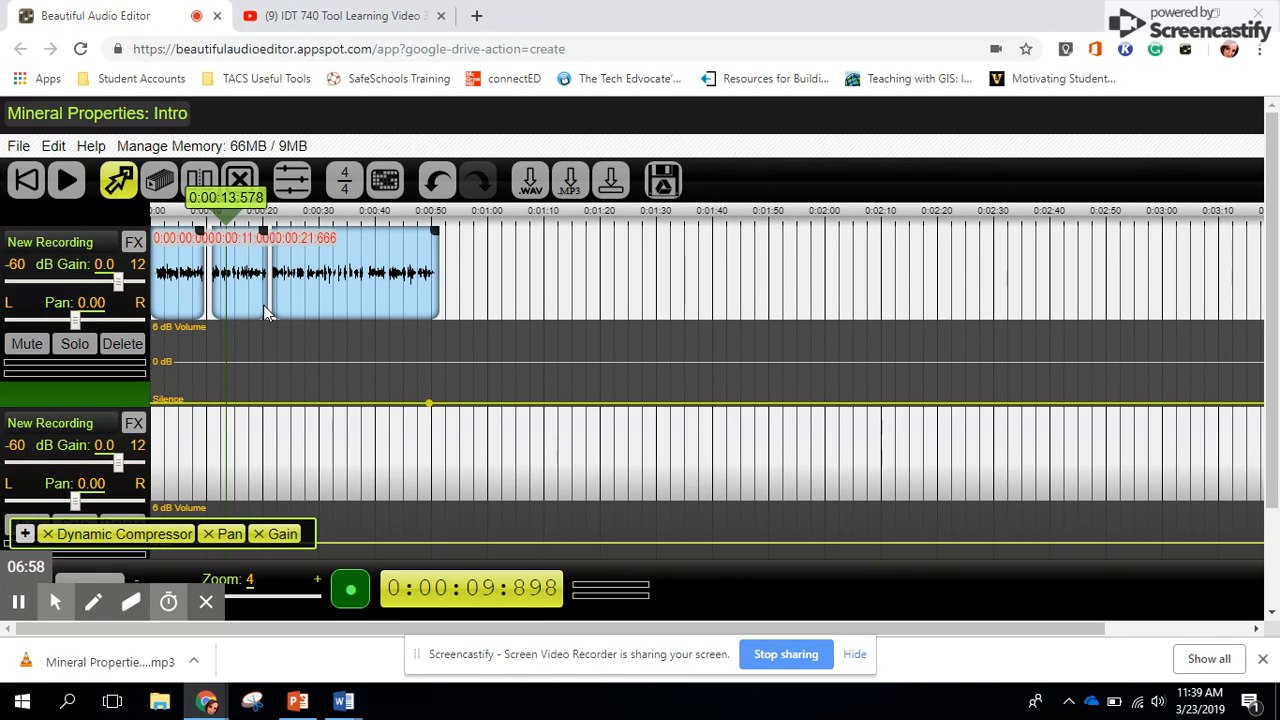
mouse_move(340, 705)
mouse_move(20, 594)
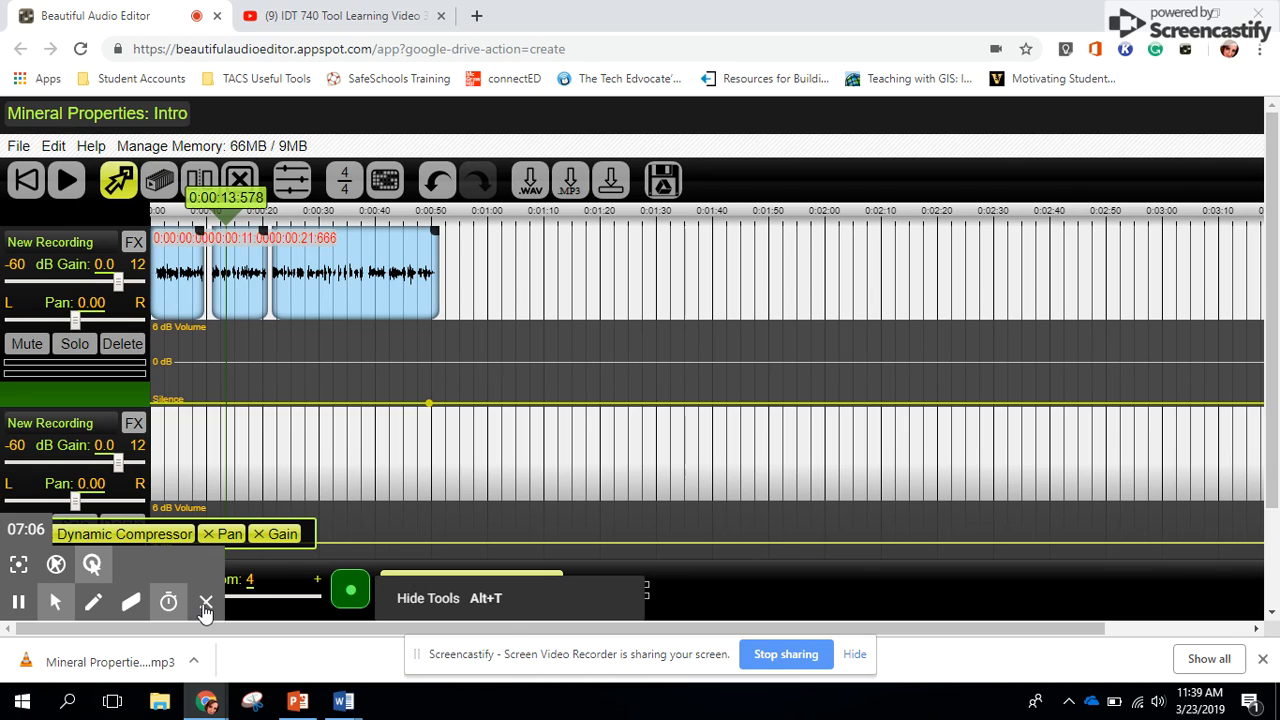